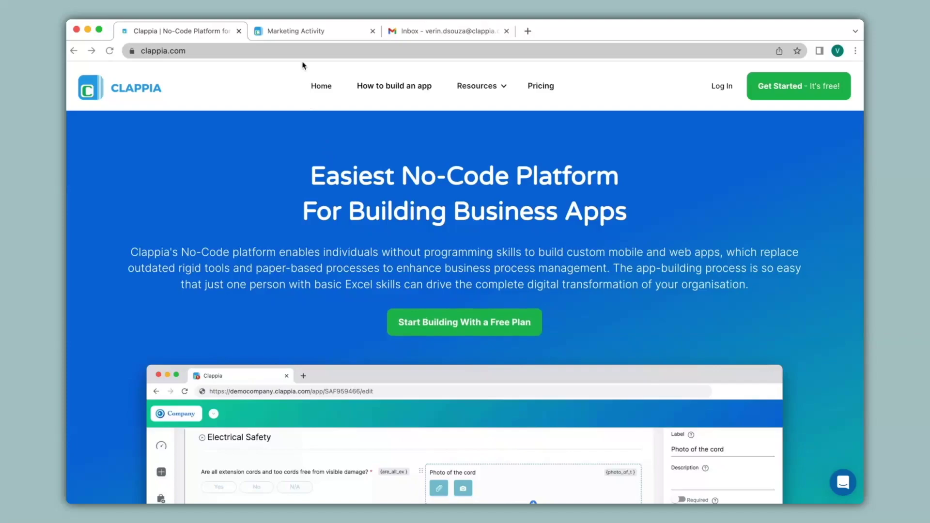
Step: Open the Marketing Activity app's design view and its Configuration status settings
click(303, 32)
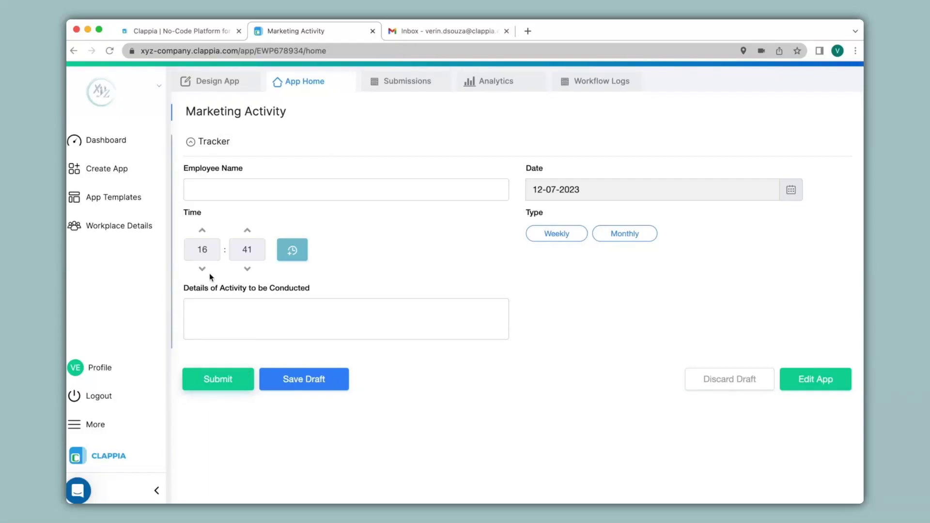
click(216, 82)
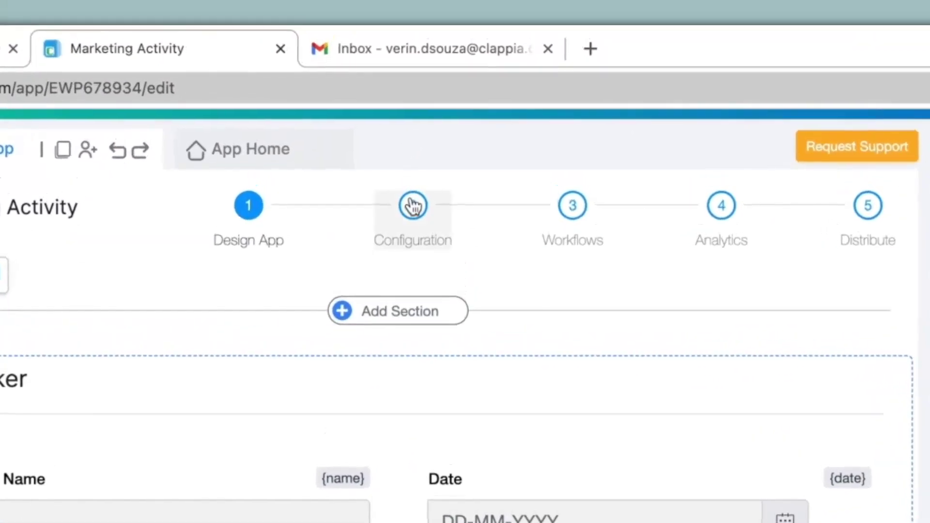
click(439, 111)
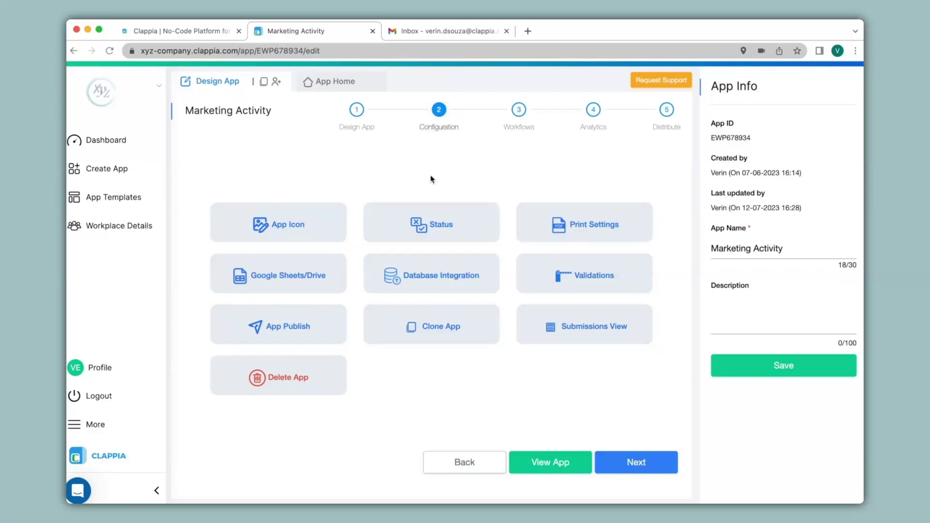
click(434, 234)
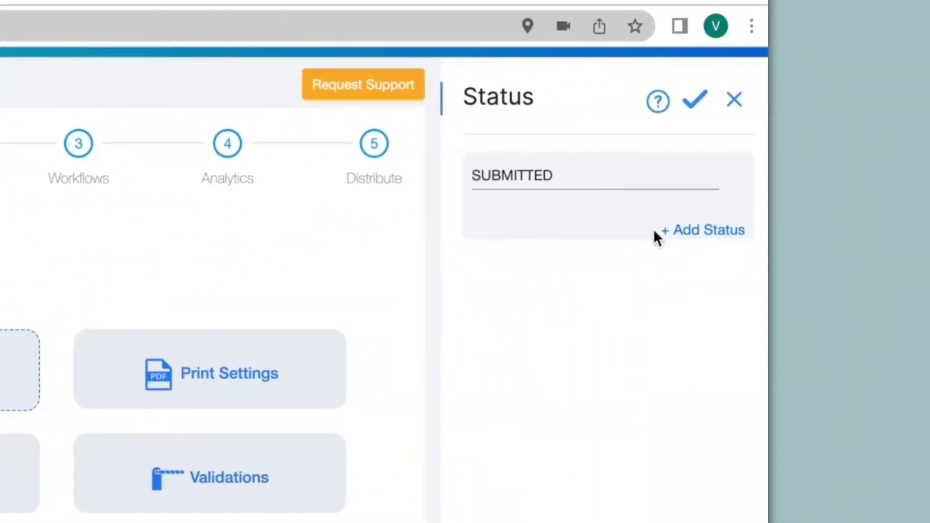
Step: Add Approved and Rejected statuses after SUBMITTED, save them, and go to Workflows
click(703, 232)
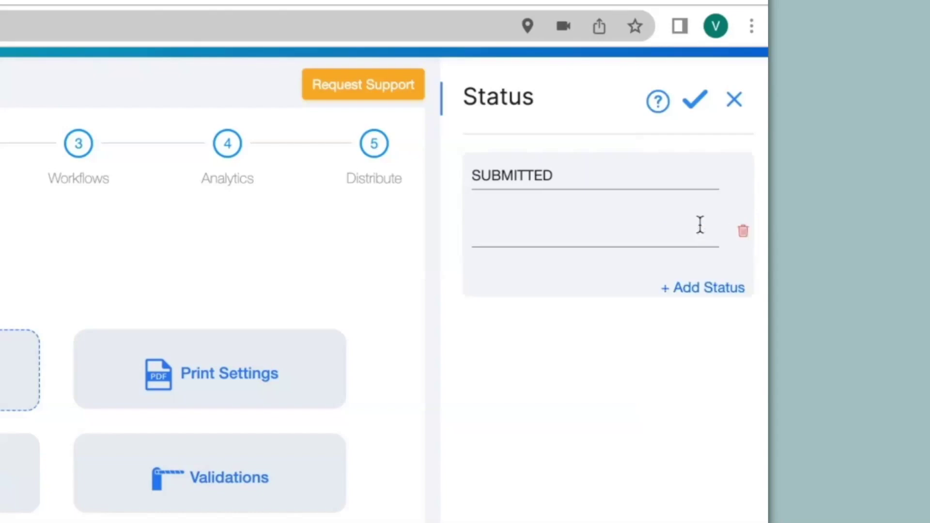
click(612, 232)
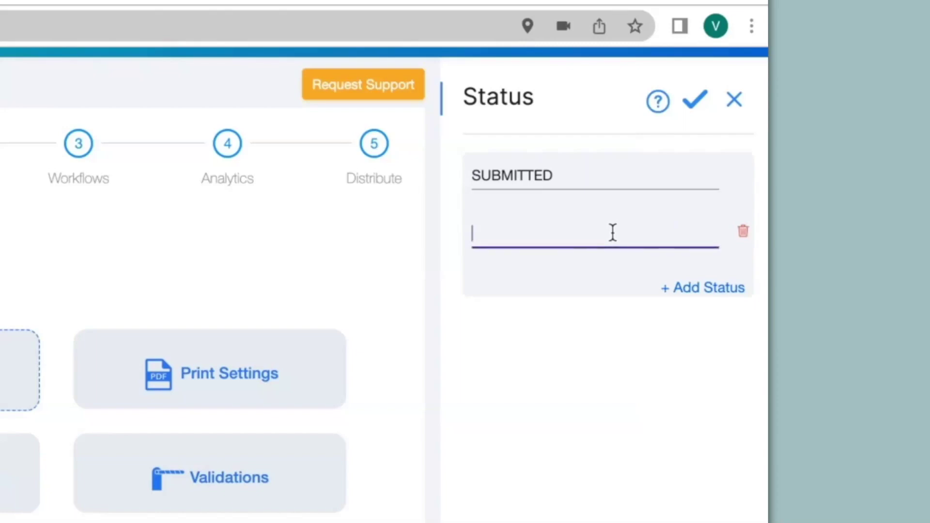
text(Approved)
click(697, 289)
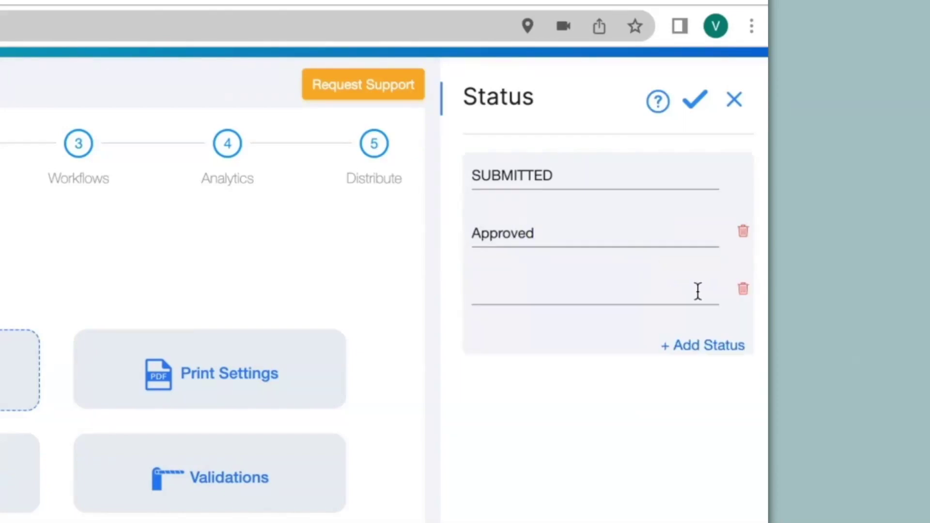
click(631, 293)
text(Rejected)
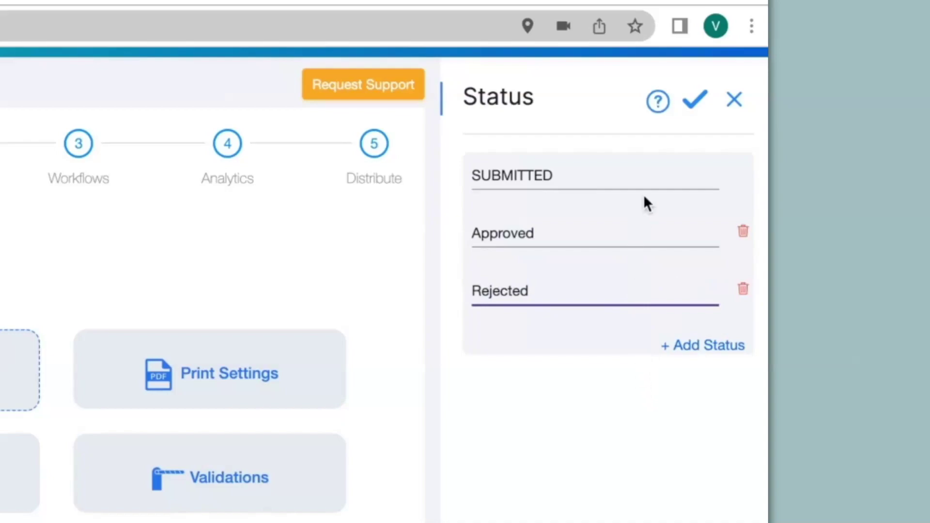
click(694, 100)
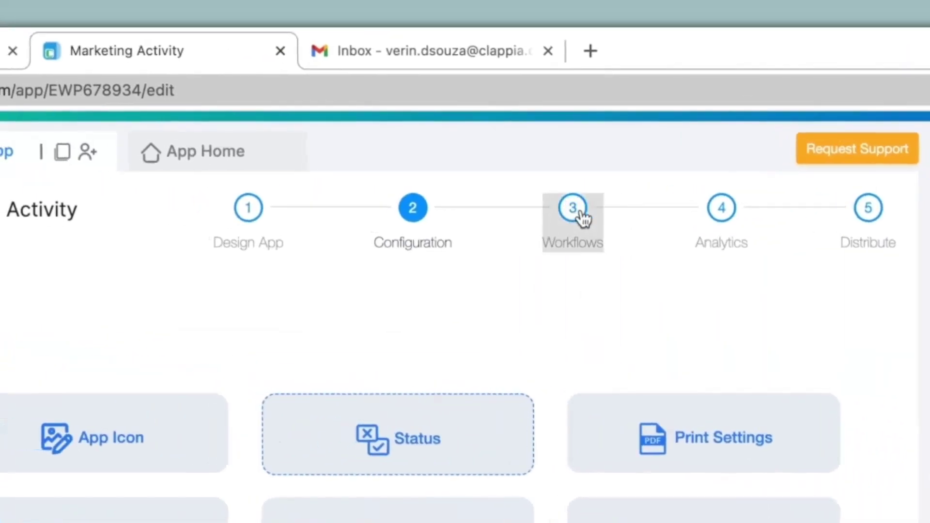
click(581, 217)
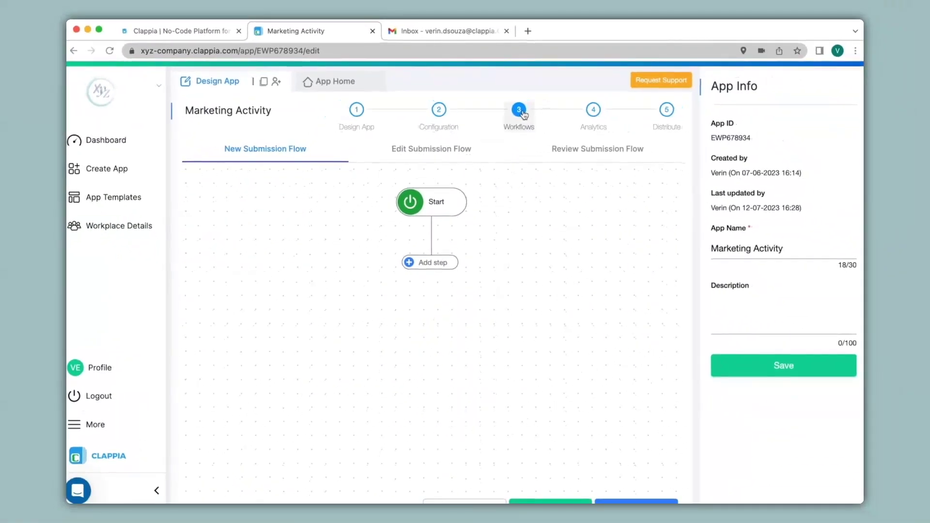
Step: Add an Approval step under Start and enter the approver's e-mail address
click(435, 265)
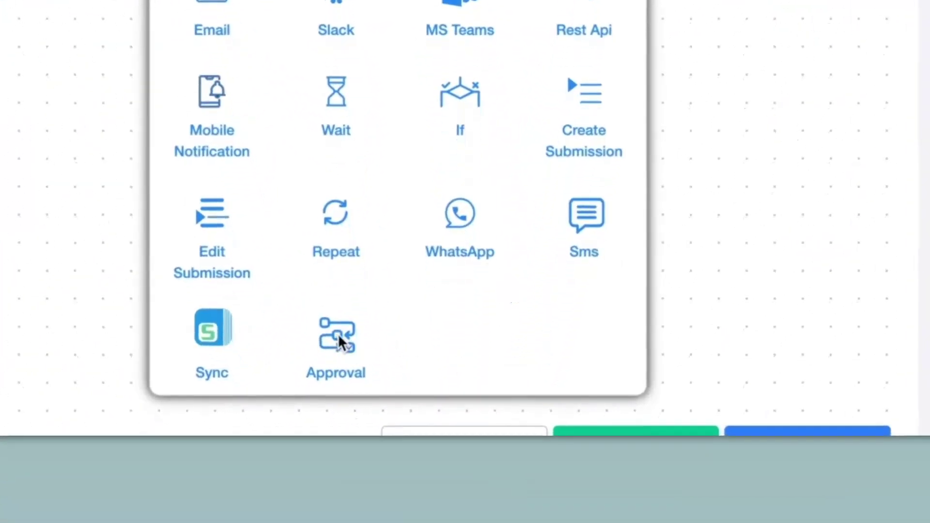
click(338, 336)
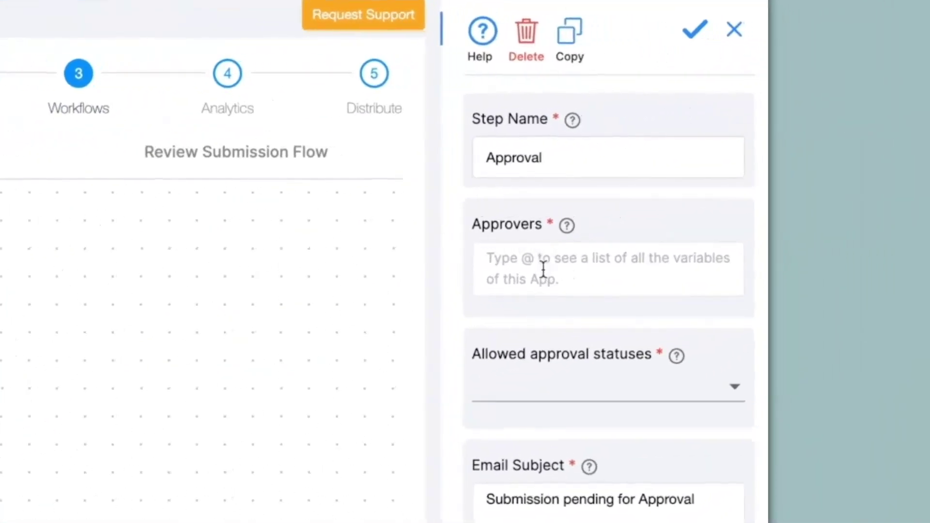
click(543, 269)
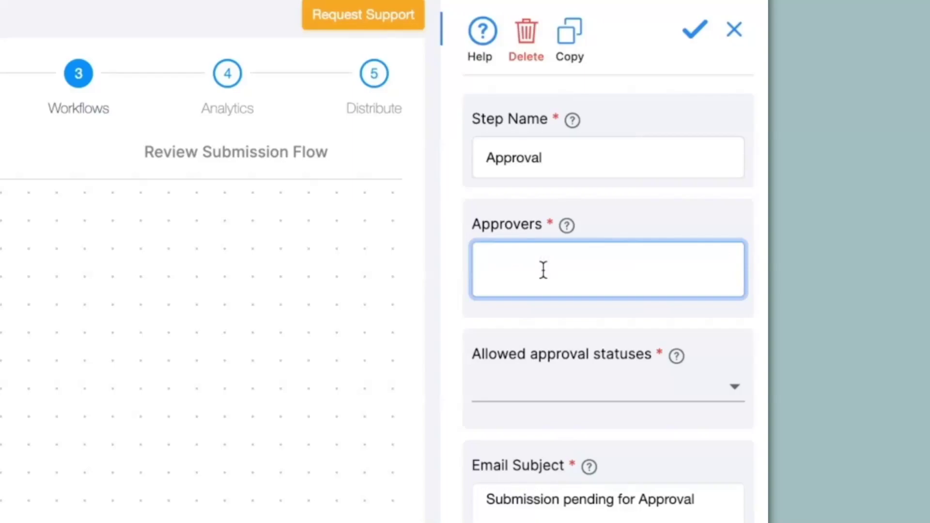
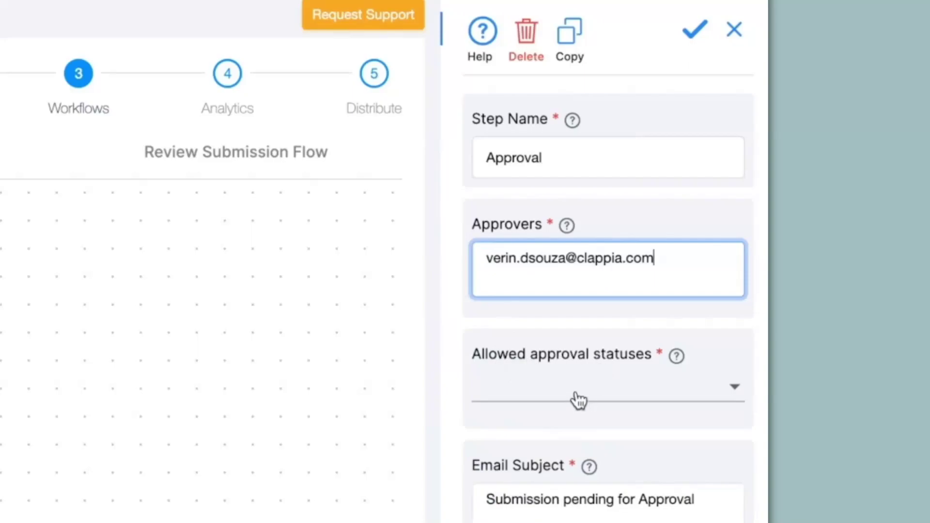
Step: Allow the Approved and Rejected statuses for the Approval step and save it
click(579, 400)
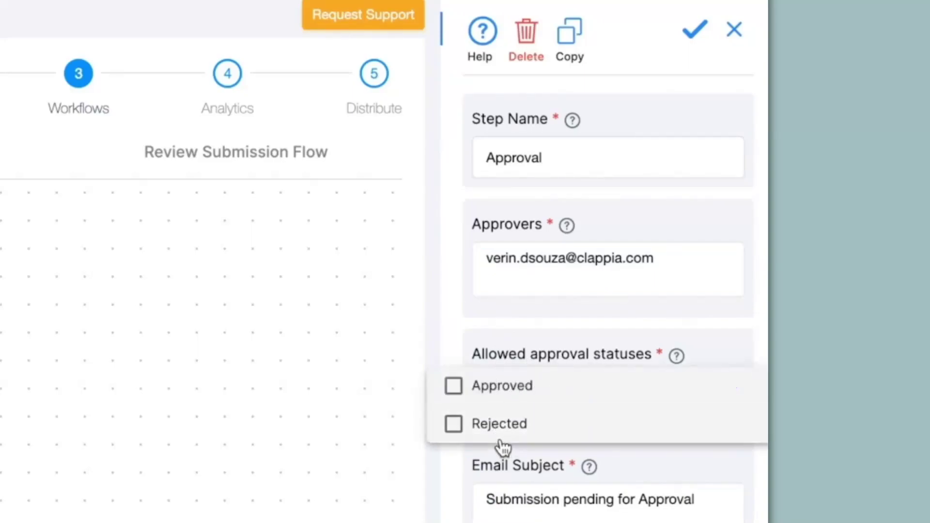
click(460, 400)
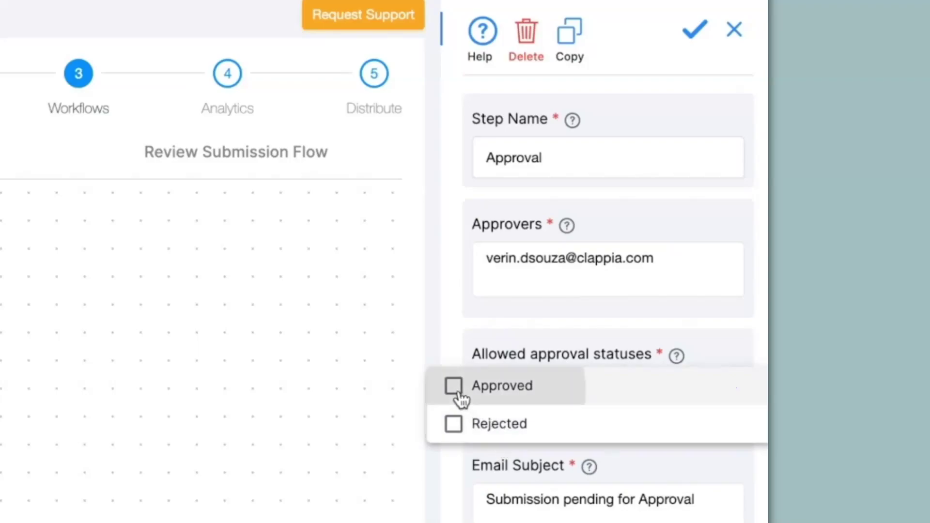
click(460, 424)
click(552, 482)
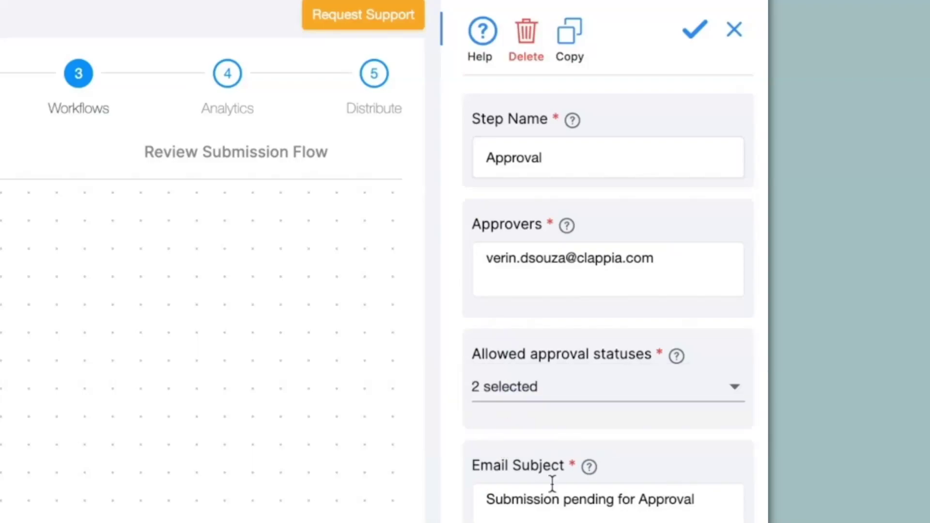
scroll(565, 481, down, 3)
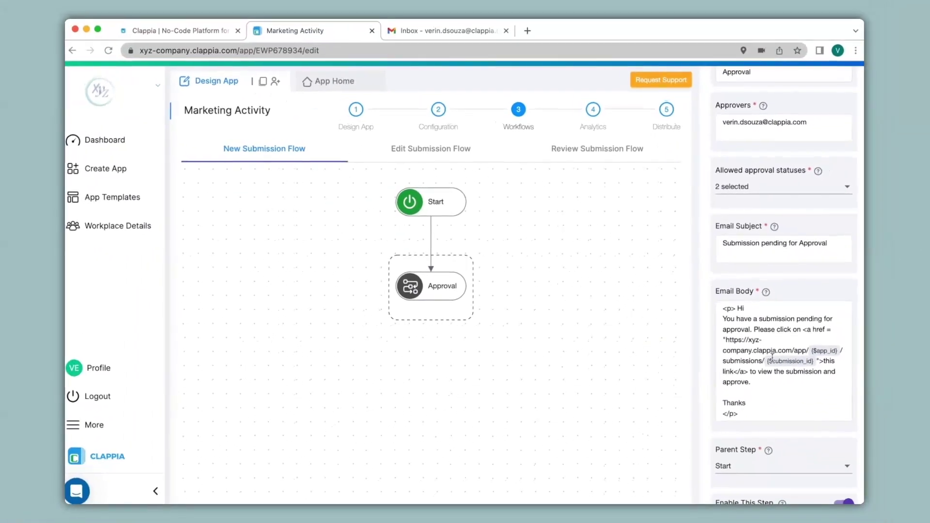
scroll(772, 357, down, 1)
click(775, 491)
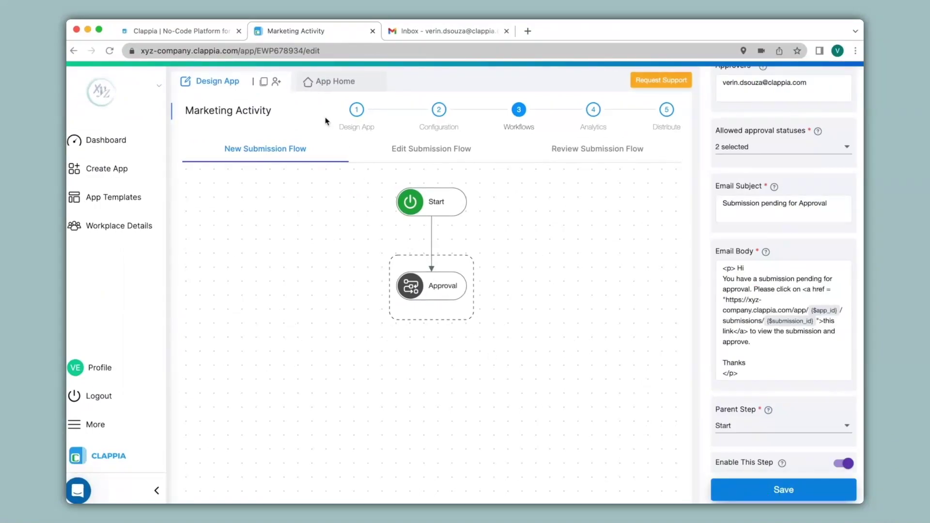
Step: Submit a test entry with an employee name, Weekly activity type and 'Activity 1', then view submissions
click(318, 83)
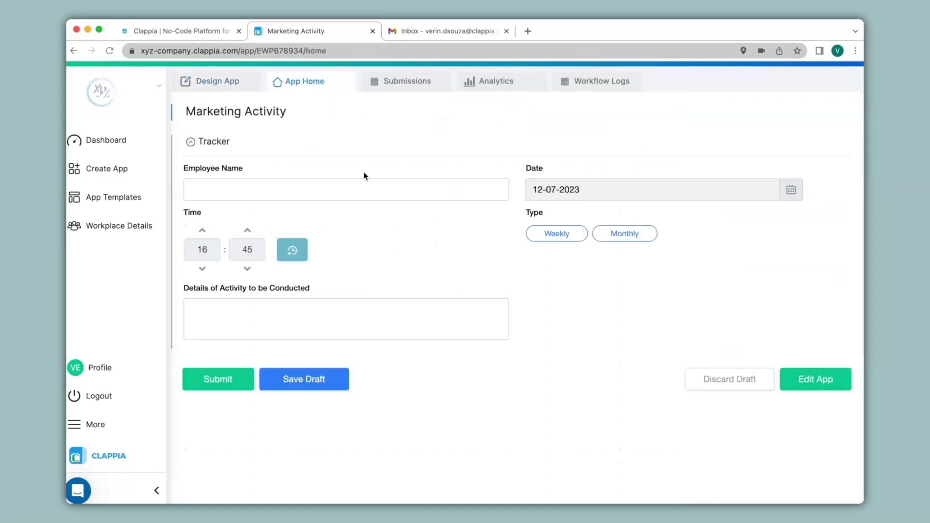
click(368, 189)
text(Rajesh)
click(556, 234)
click(372, 326)
text(Activity 1)
click(238, 379)
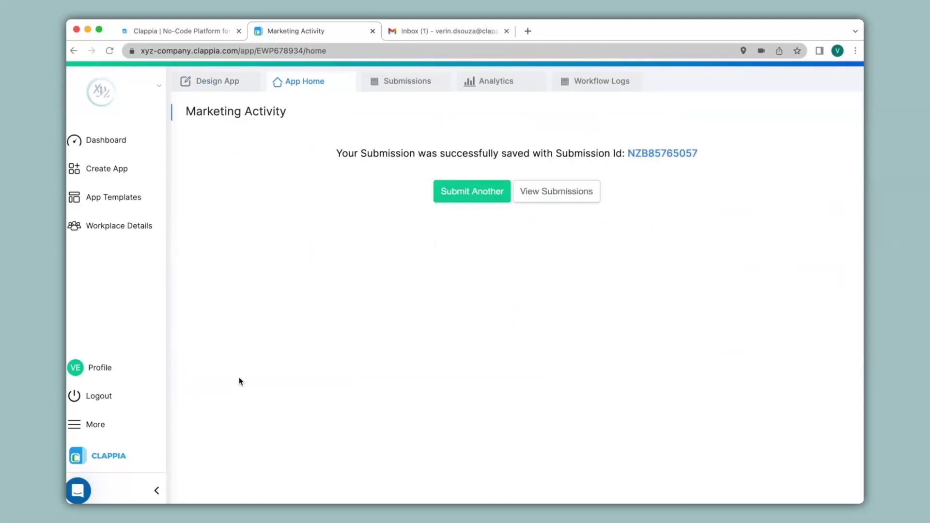
click(401, 83)
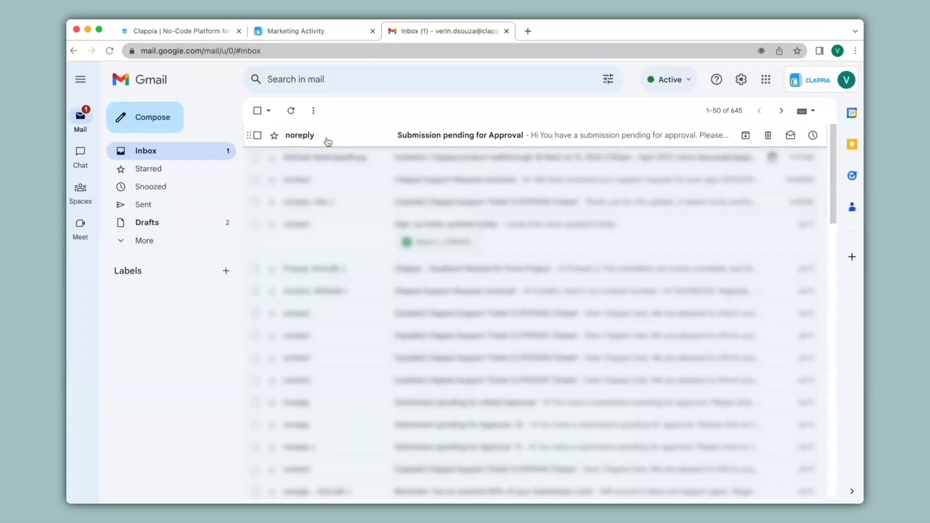
Step: Open the 'Submission pending for Approval' email and follow its link to the submission
click(328, 142)
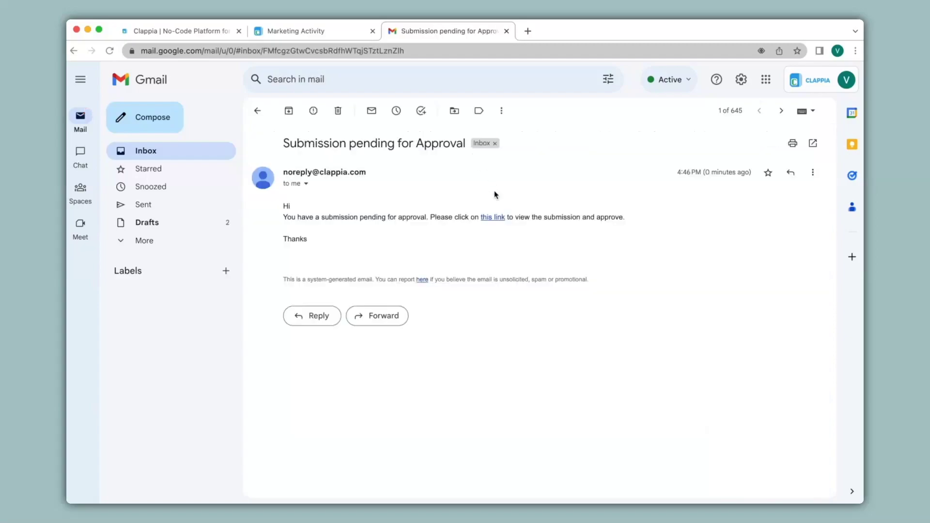
click(499, 218)
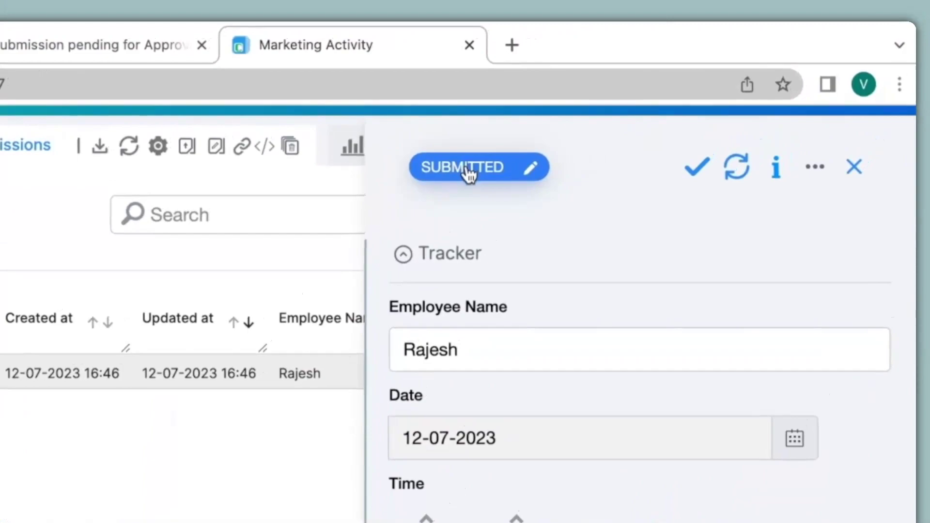
Step: Change the pending submission's status to Approved, then return to the Design App view
click(468, 170)
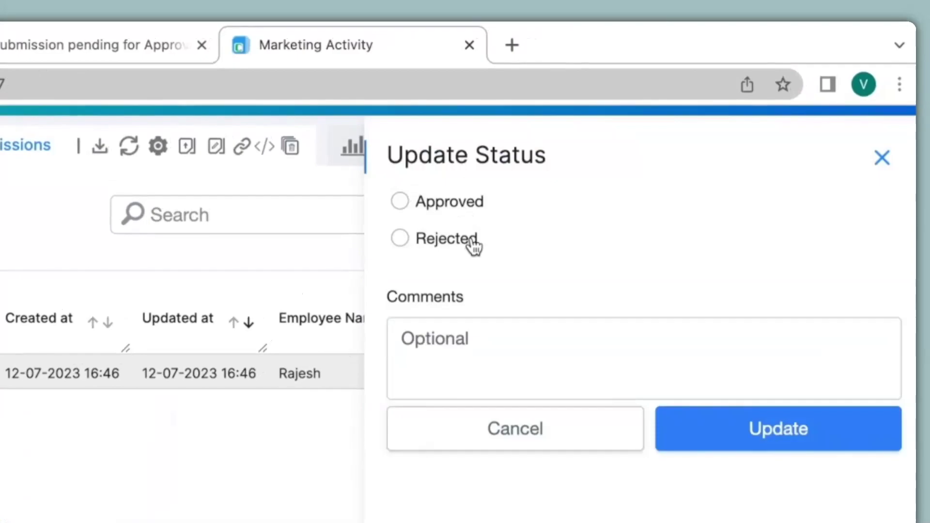
click(400, 202)
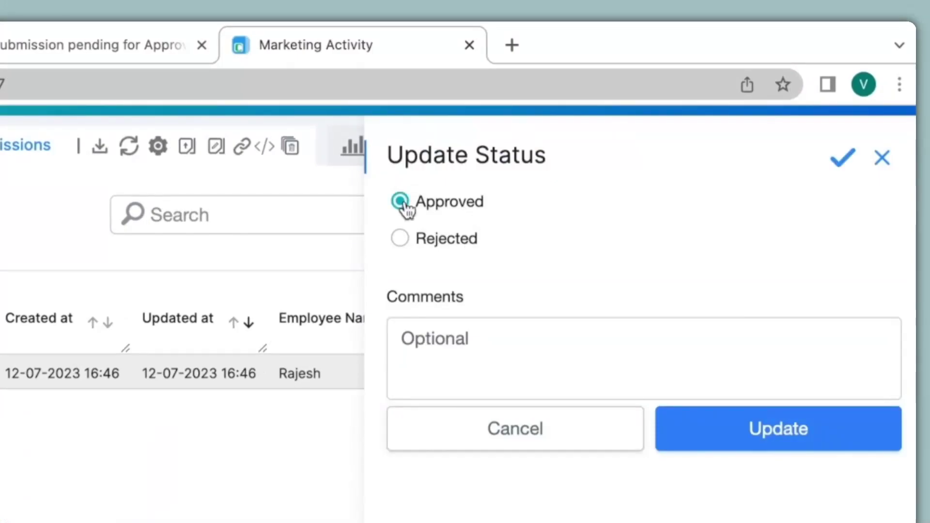
click(862, 432)
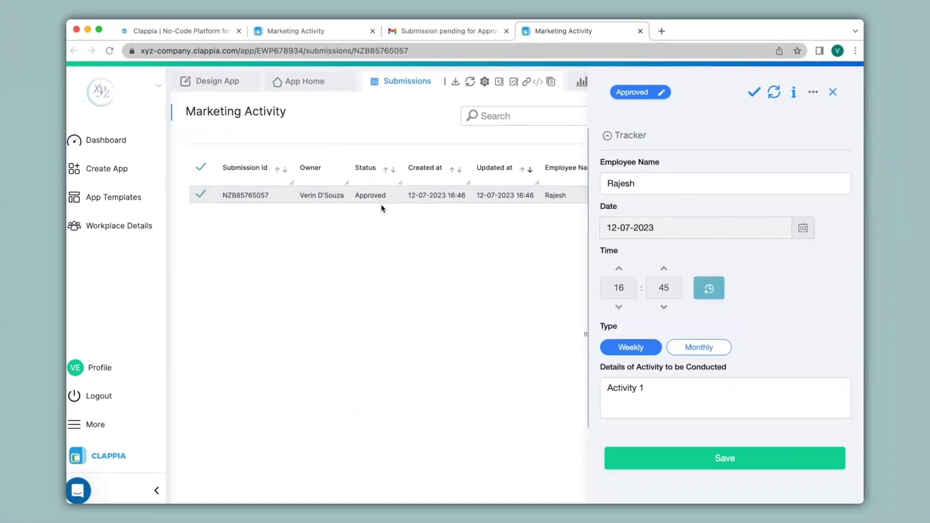
click(311, 35)
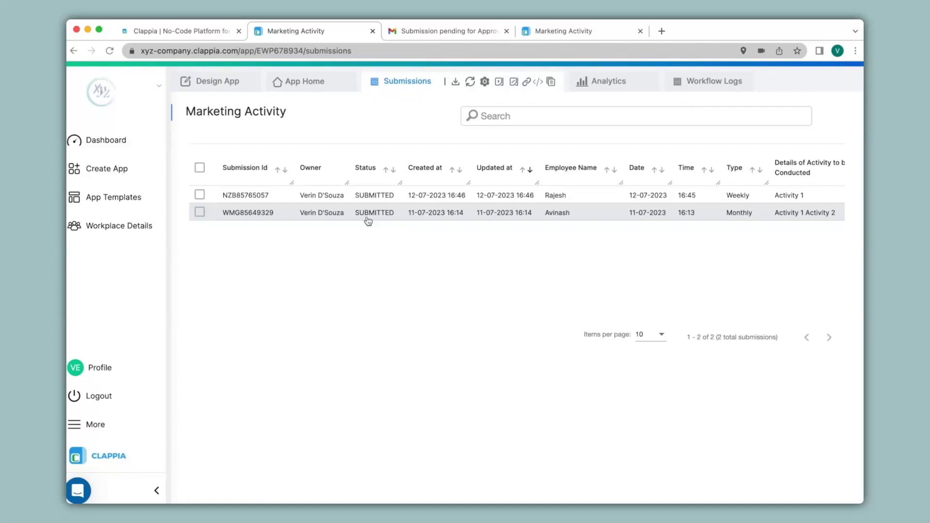
click(563, 32)
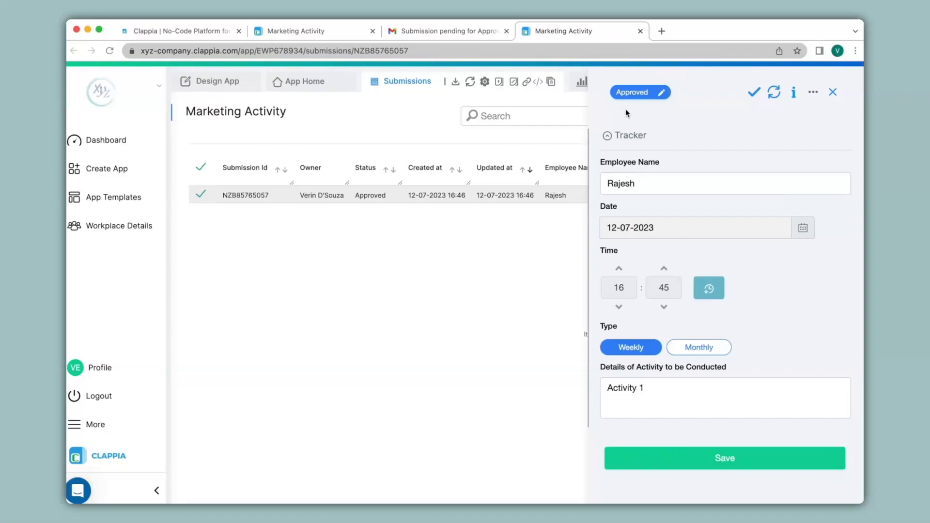
click(226, 79)
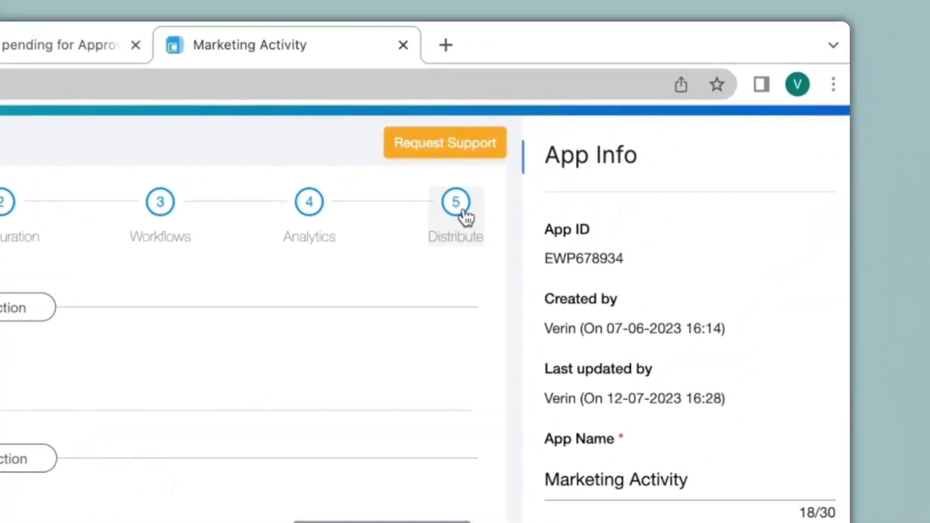
Step: Grant a colleague Reviewer permission under User Access, then open Configuration's Status settings
click(464, 213)
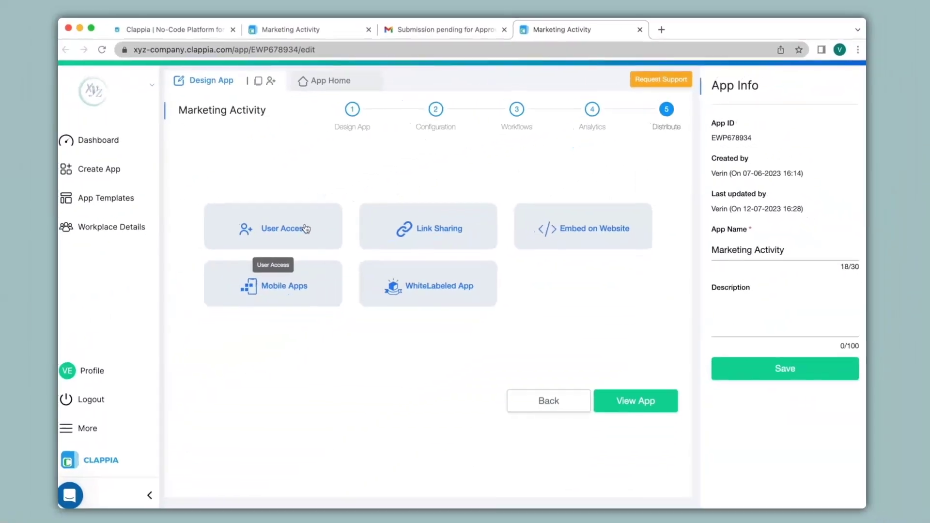
click(311, 227)
click(748, 138)
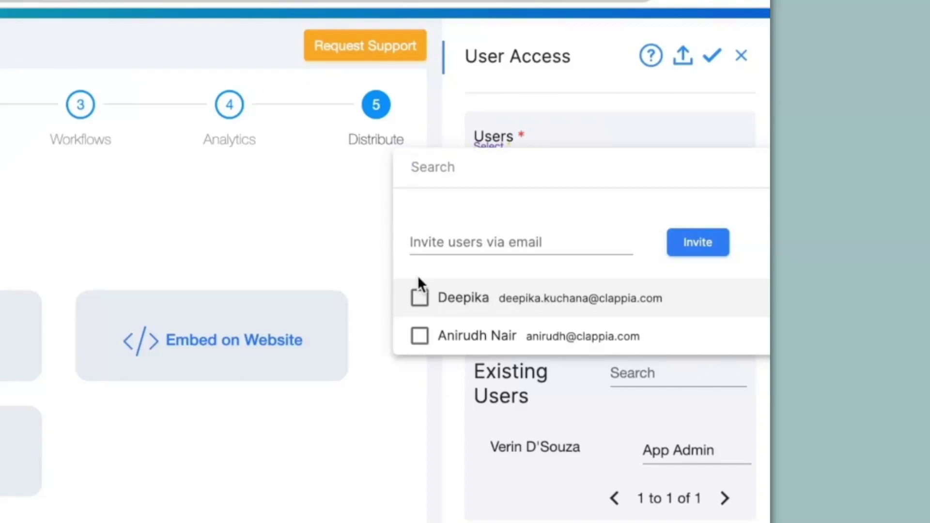
click(426, 303)
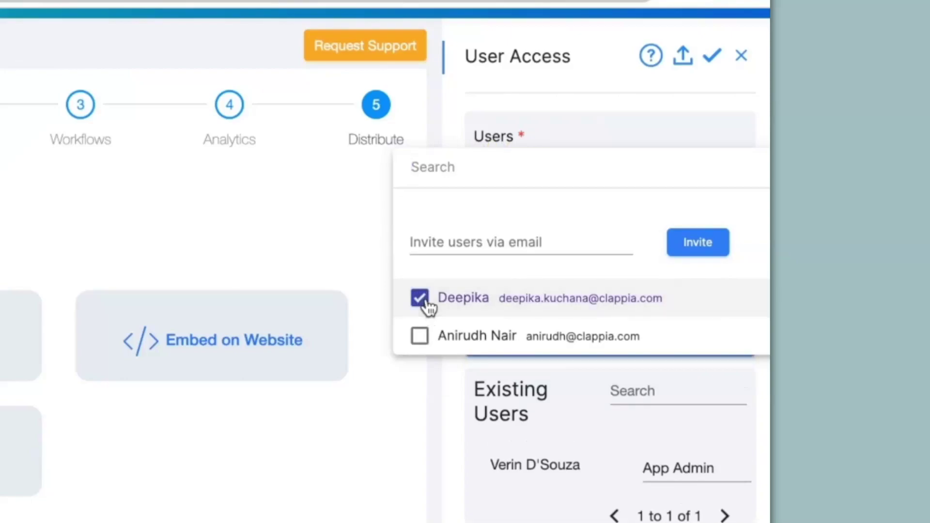
key(Escape)
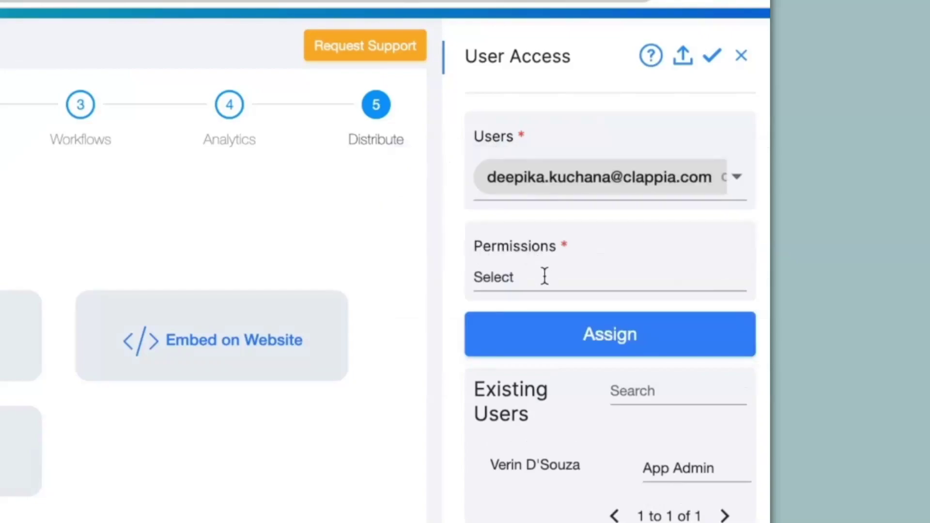
click(545, 277)
click(320, 494)
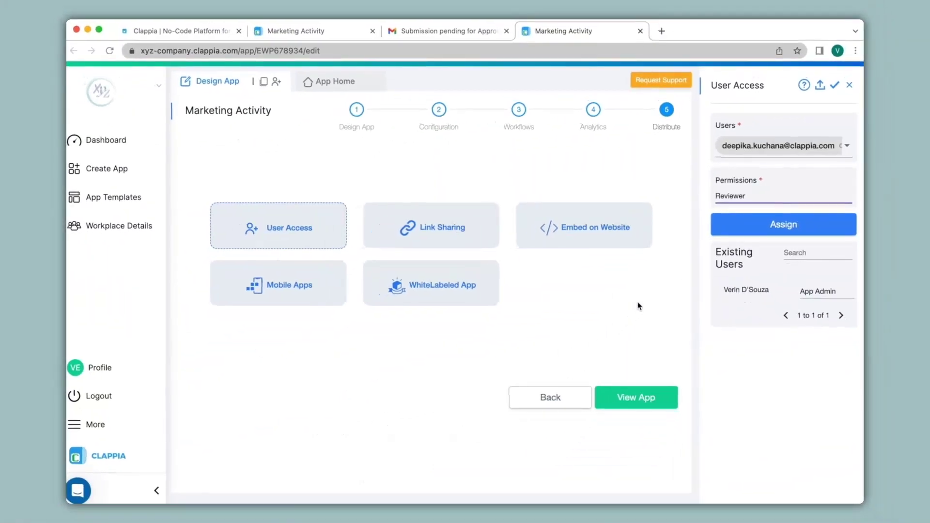
click(439, 110)
click(456, 222)
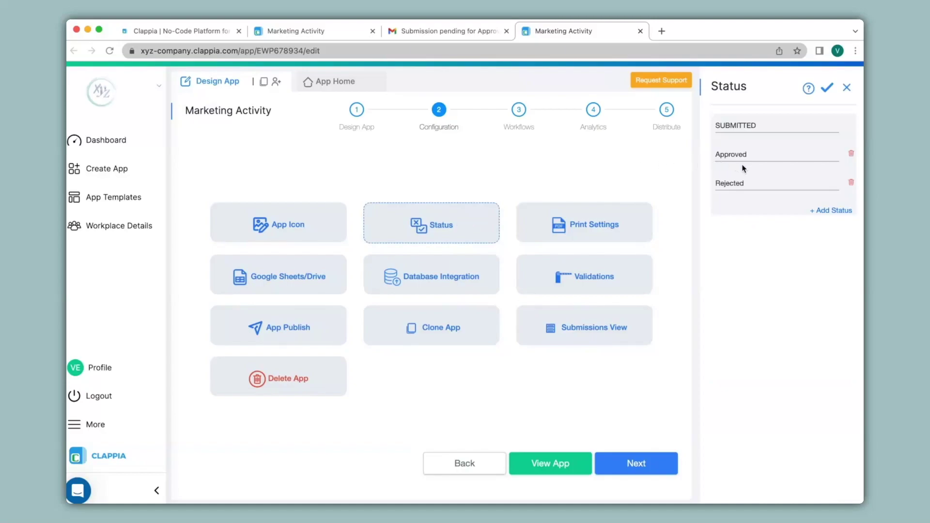
Step: Rename the Approved and Rejected statuses to L1 Approved and L1 Rejected
click(827, 210)
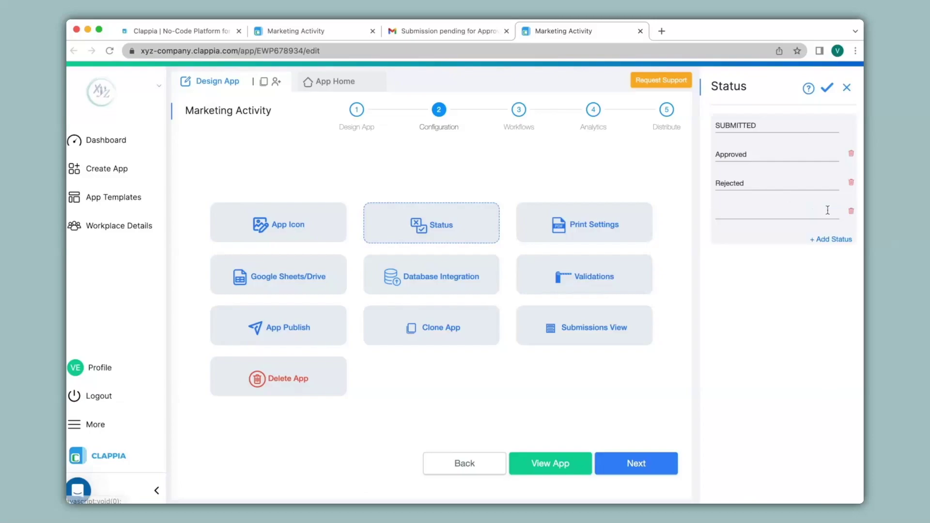
click(797, 215)
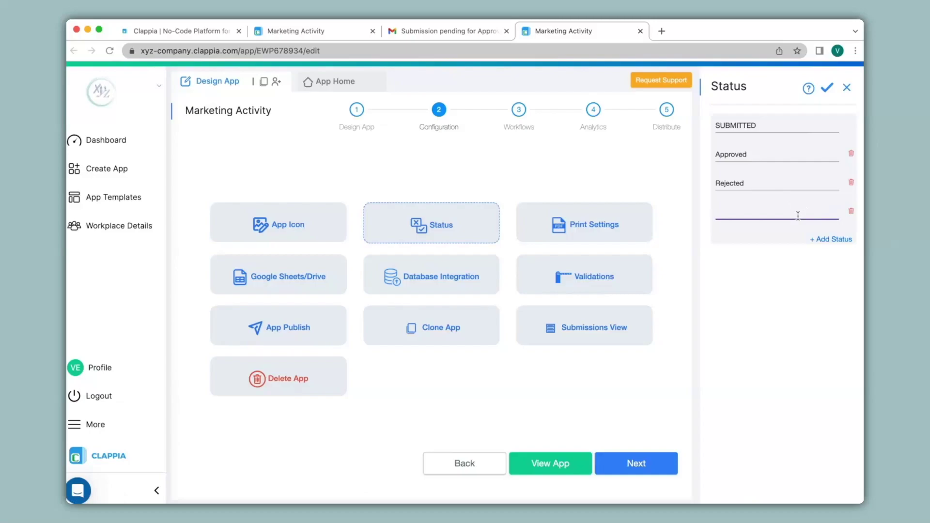
click(730, 170)
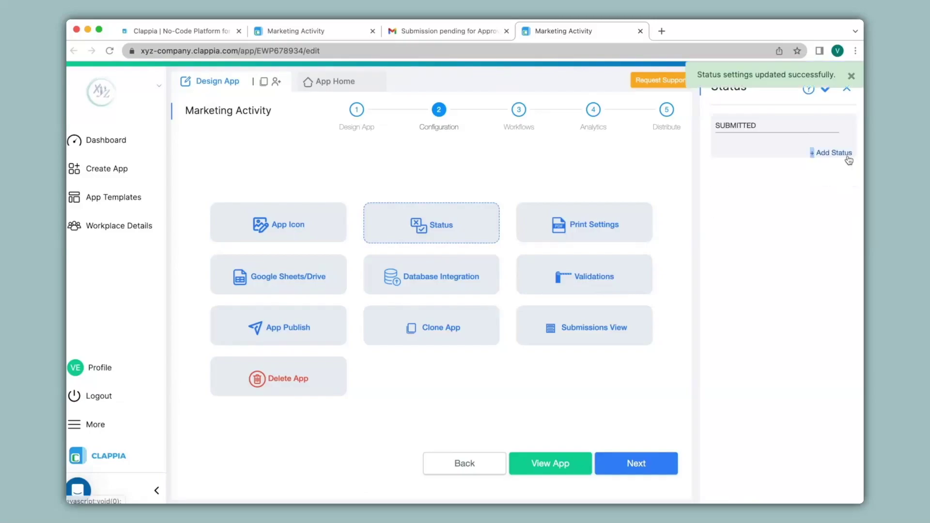
click(816, 154)
text(L1 Approved)
click(816, 179)
text(L1 Rejected)
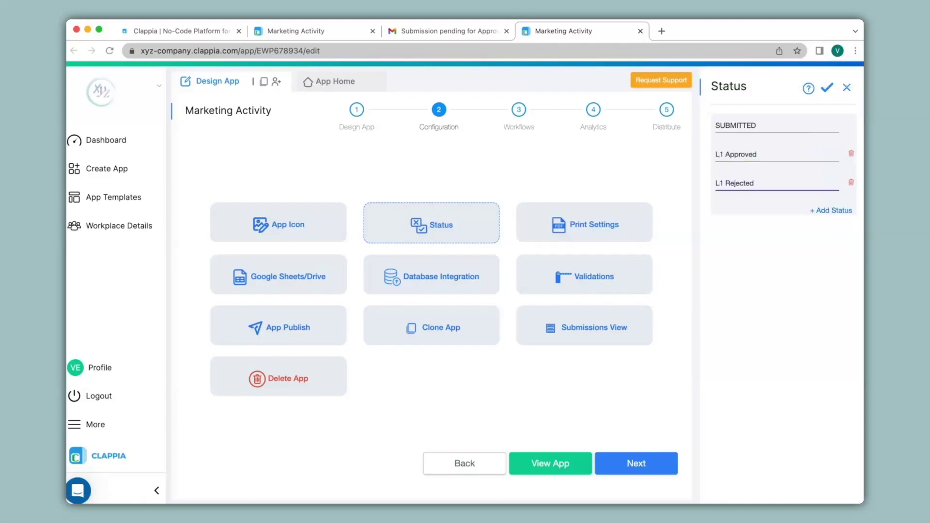
Step: Add L2 Approved and L2 Rejected statuses, save the list, and open Workflows
click(832, 210)
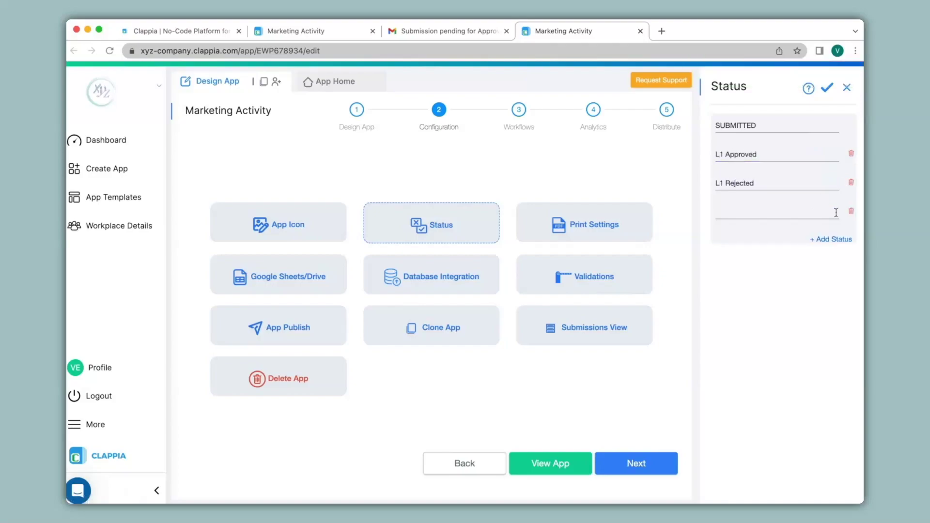
click(835, 212)
text(L2 Approved)
click(846, 239)
text(L2 Rejected)
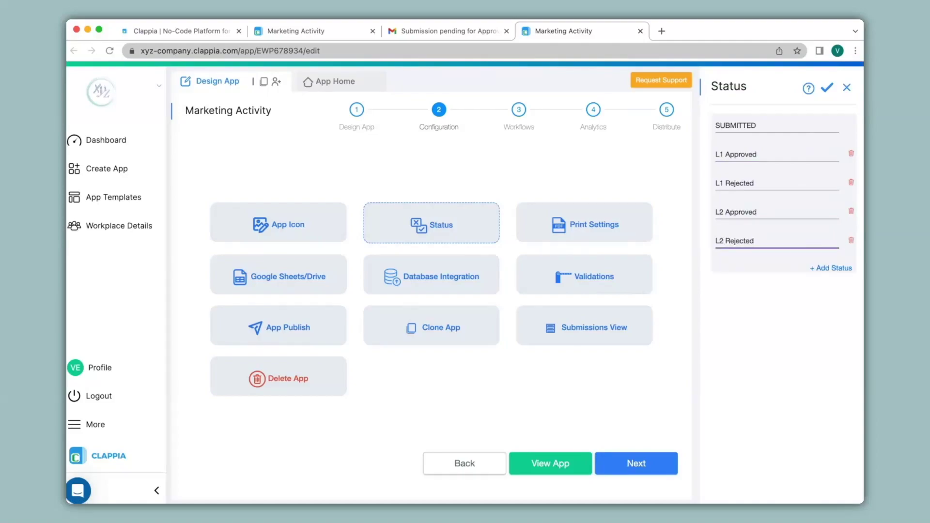
click(826, 89)
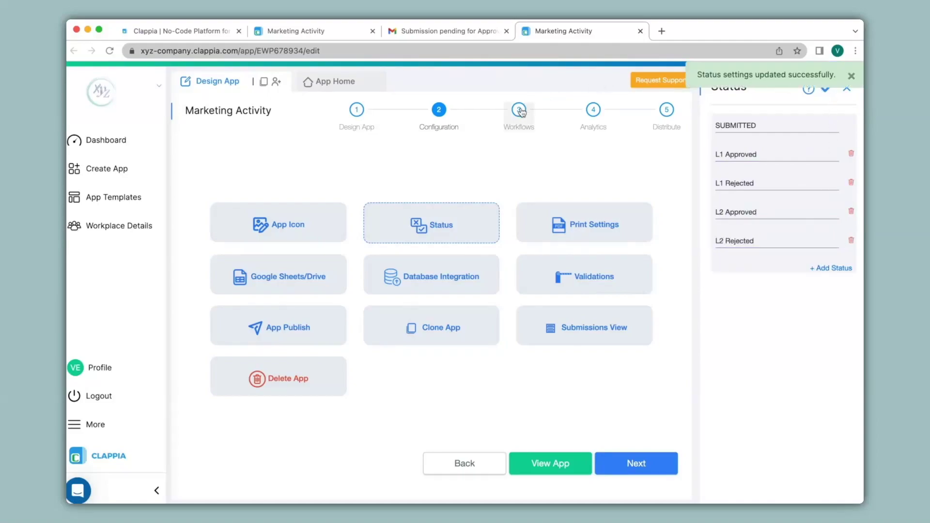
click(519, 111)
Step: Rename the workflow's Approval step to L1 Approval
click(428, 284)
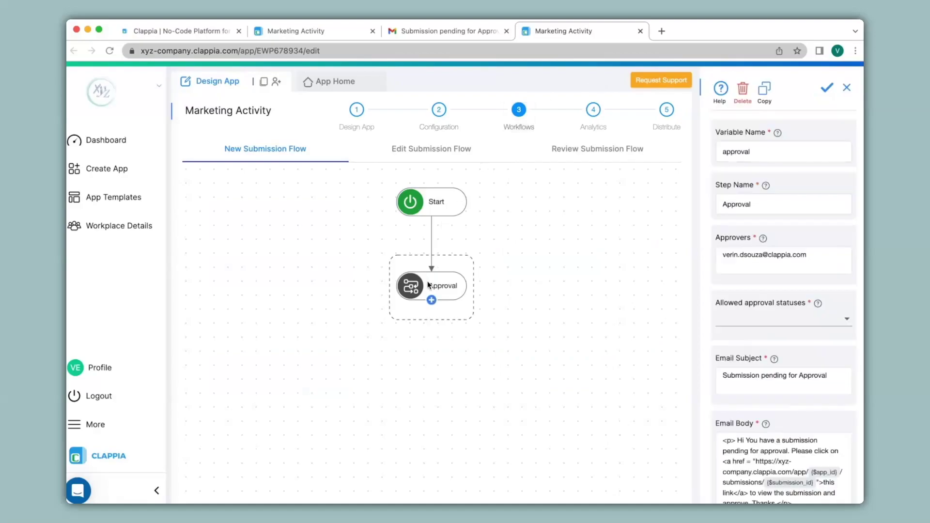
click(722, 204)
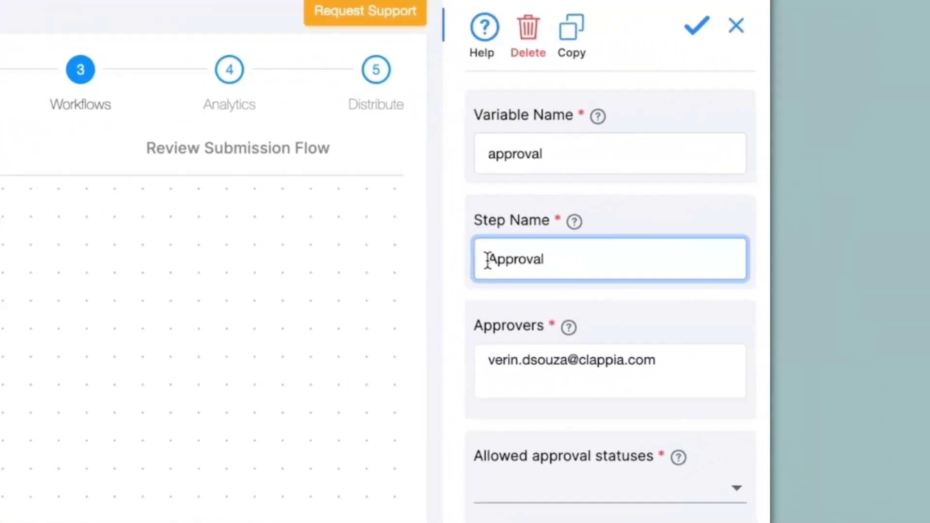
click(487, 260)
text(L1)
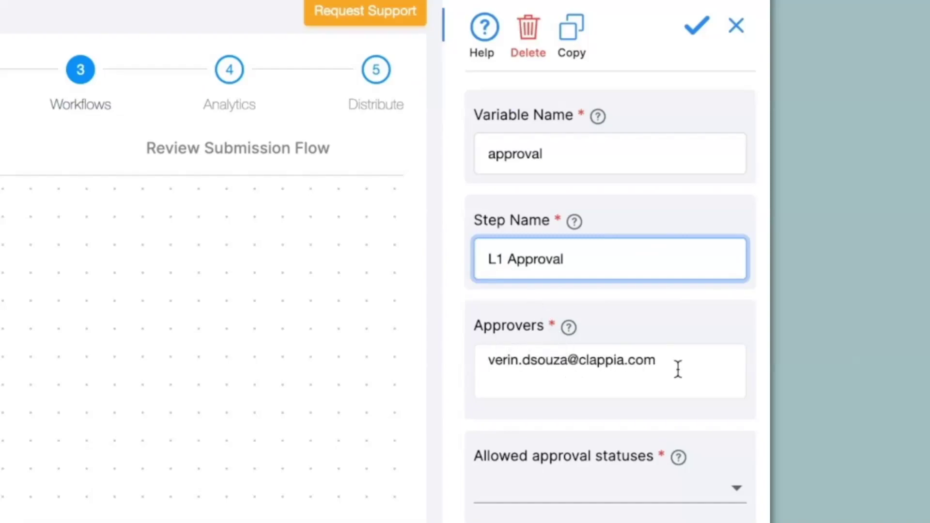
Step: Allow only L1 Approved and L1 Rejected, set subject 'Submission pending for L1 Approval', and save
click(544, 495)
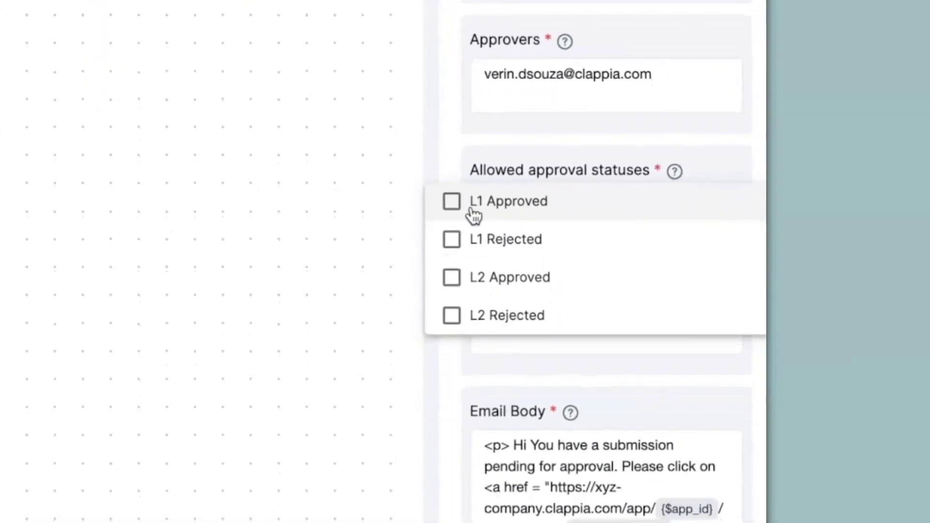
click(456, 259)
click(467, 244)
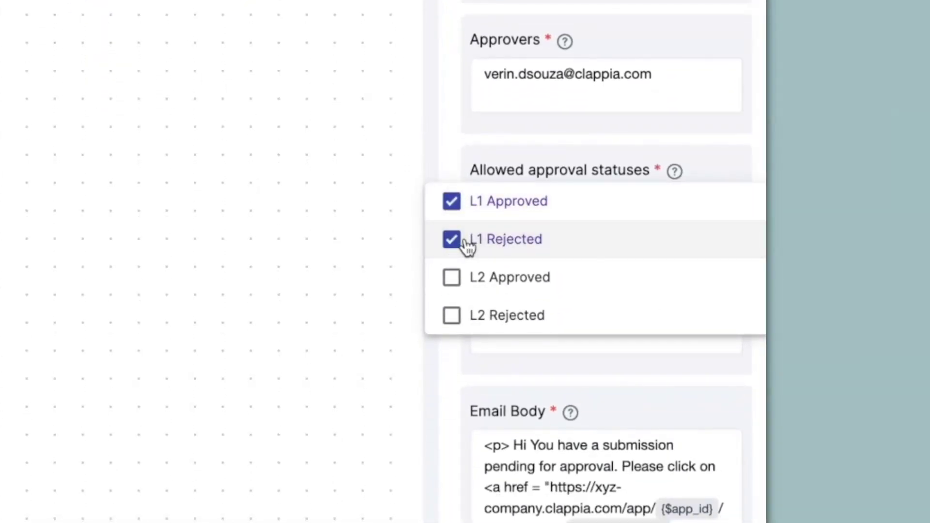
click(533, 341)
scroll(545, 143, down, 4)
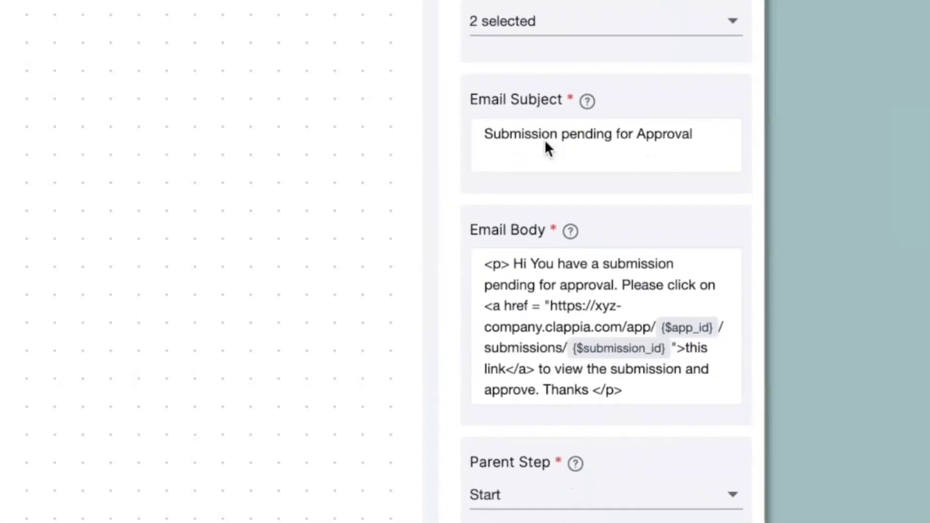
click(640, 123)
text(L1)
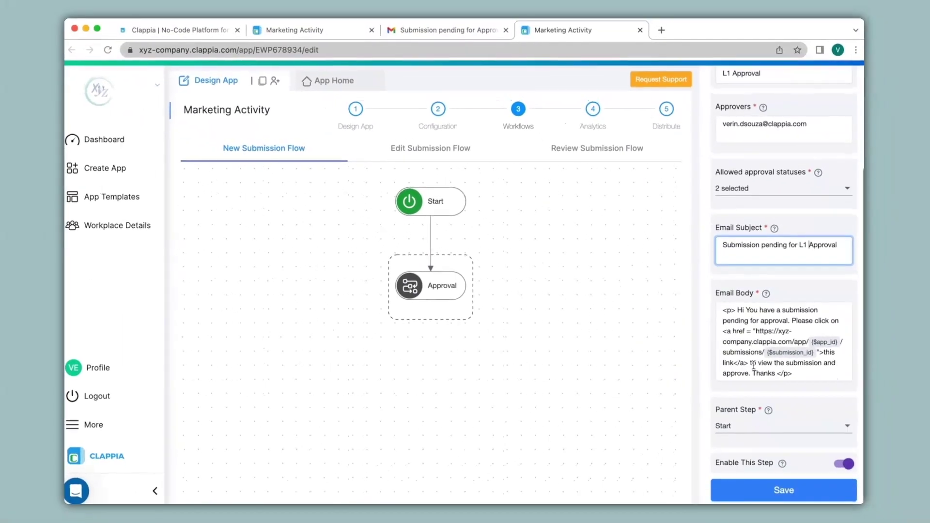
click(759, 498)
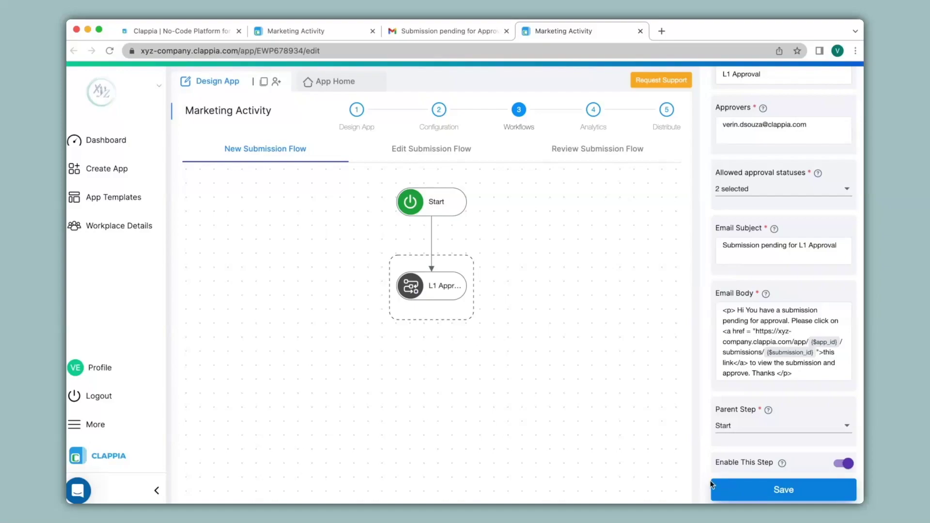
Step: Add an If step under L1 Approval with condition {$status}="L1 Approved" and save it
click(431, 300)
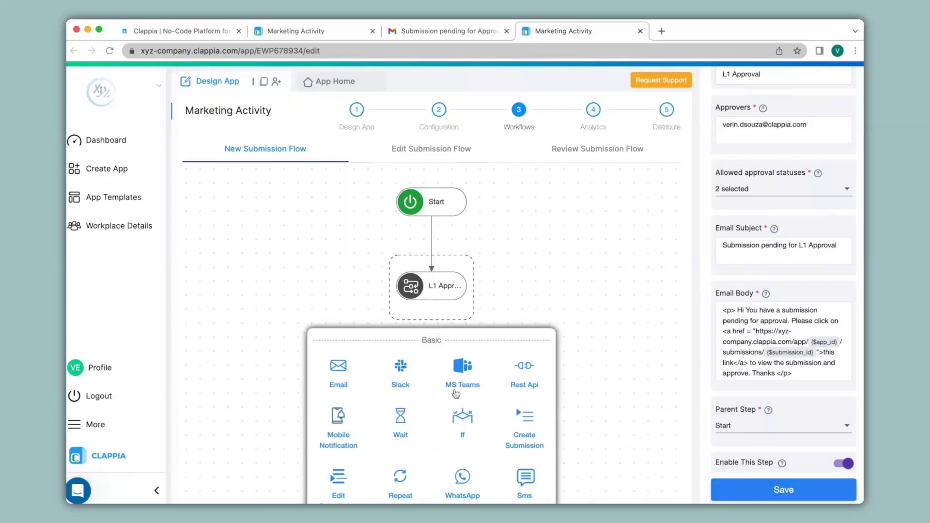
click(467, 424)
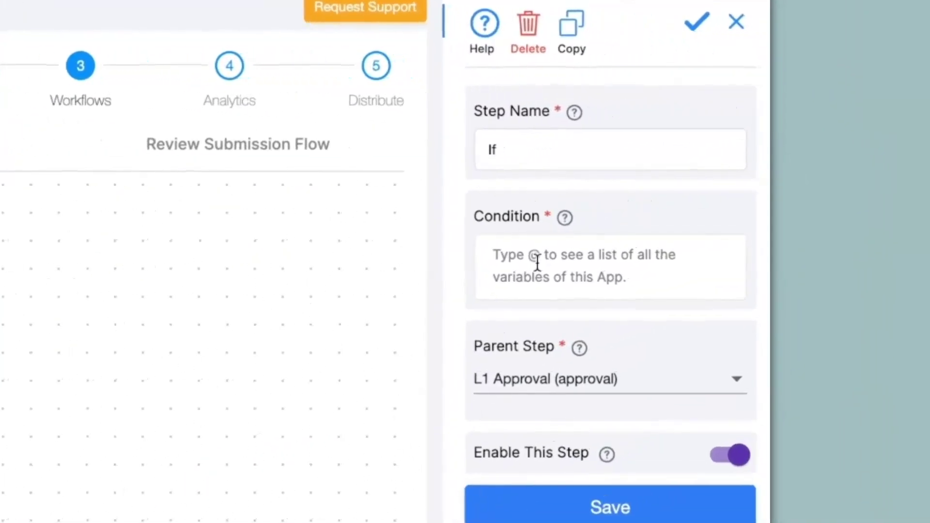
click(537, 263)
text(@)
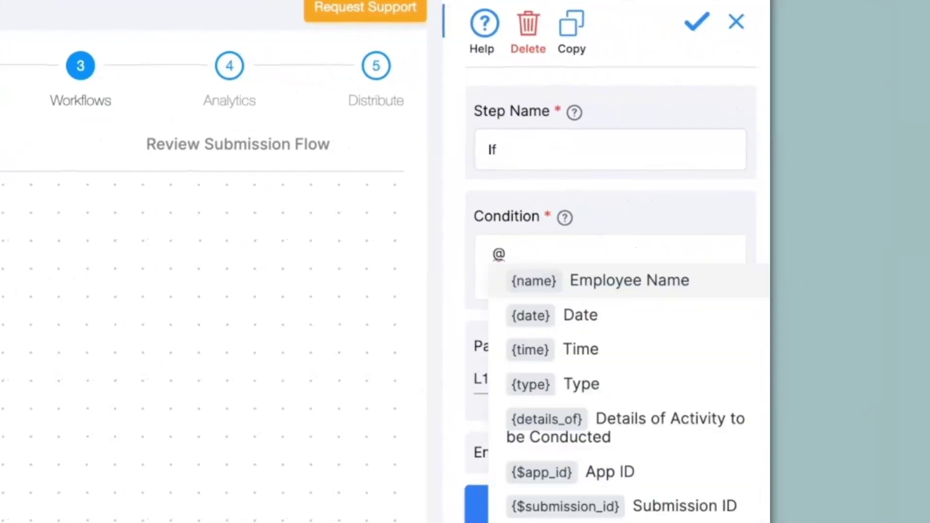
text(sta)
click(558, 283)
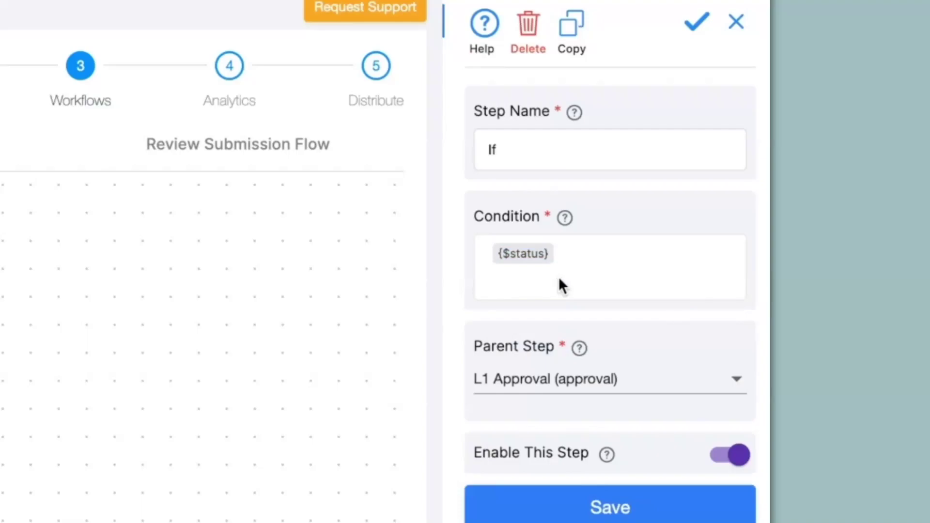
text(="L1 Approved")
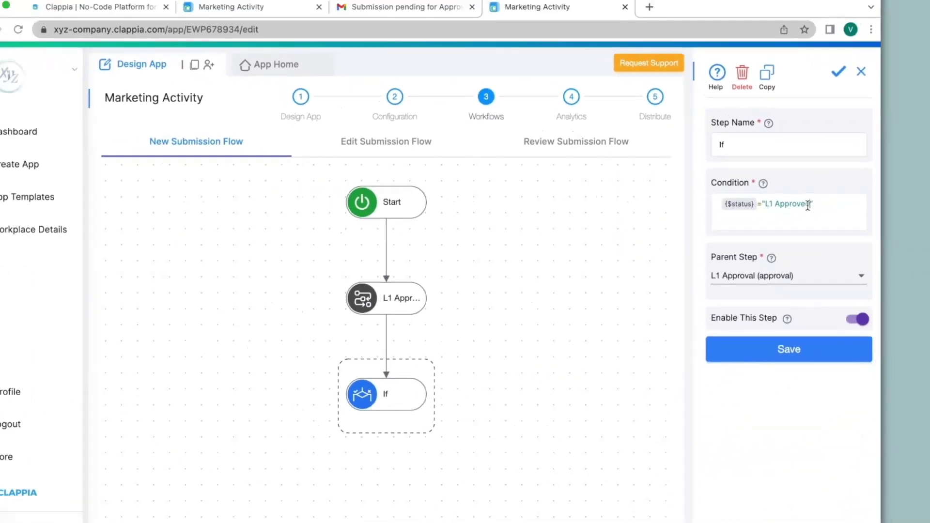
click(600, 509)
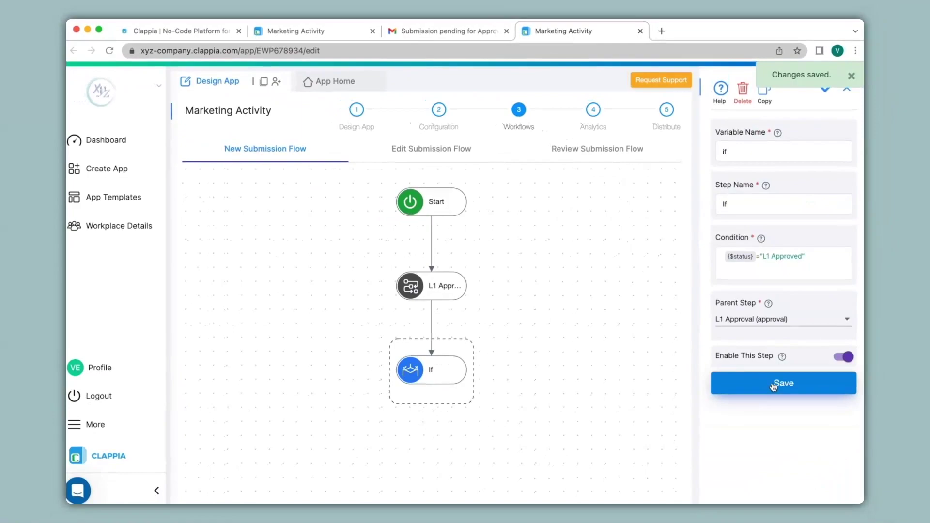
mouse_move(432, 387)
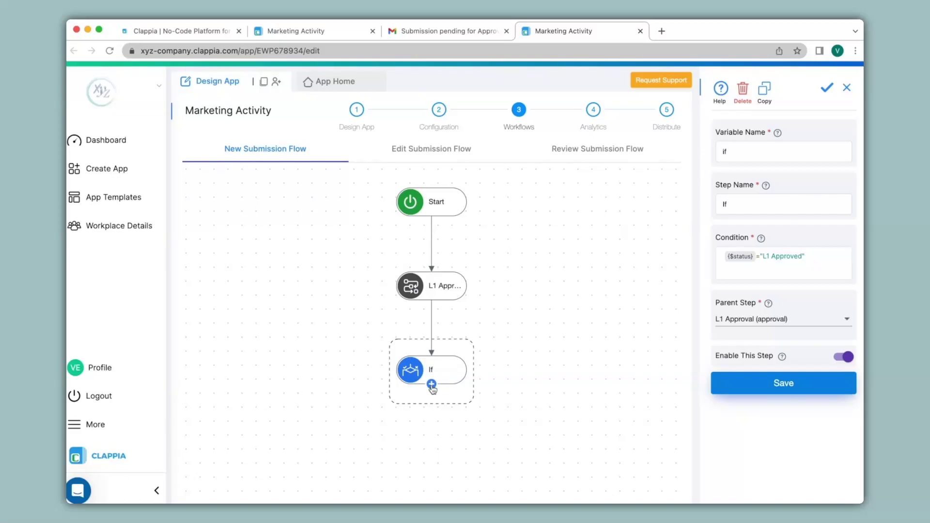
Step: Add an Approval step under the If step, prefix its name with 'L2', and enter the approver's e-mail
click(432, 385)
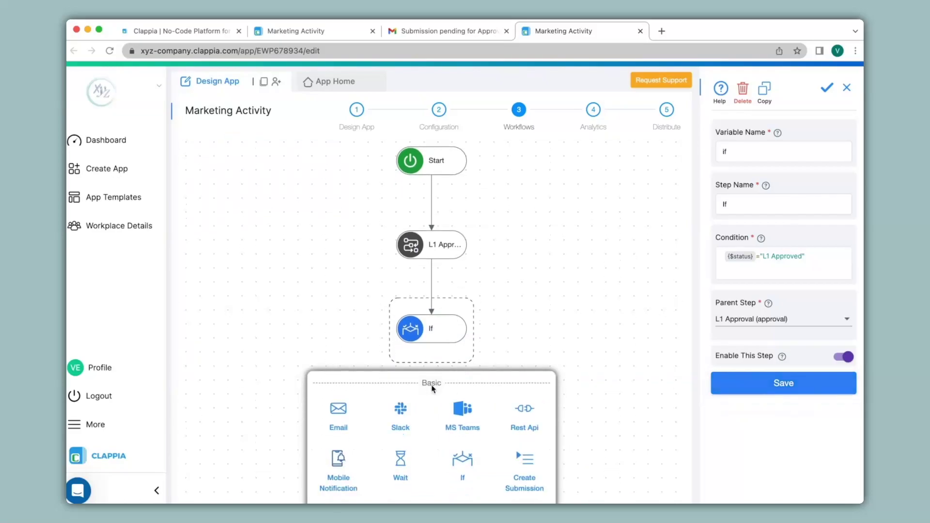
scroll(432, 388, down, 5)
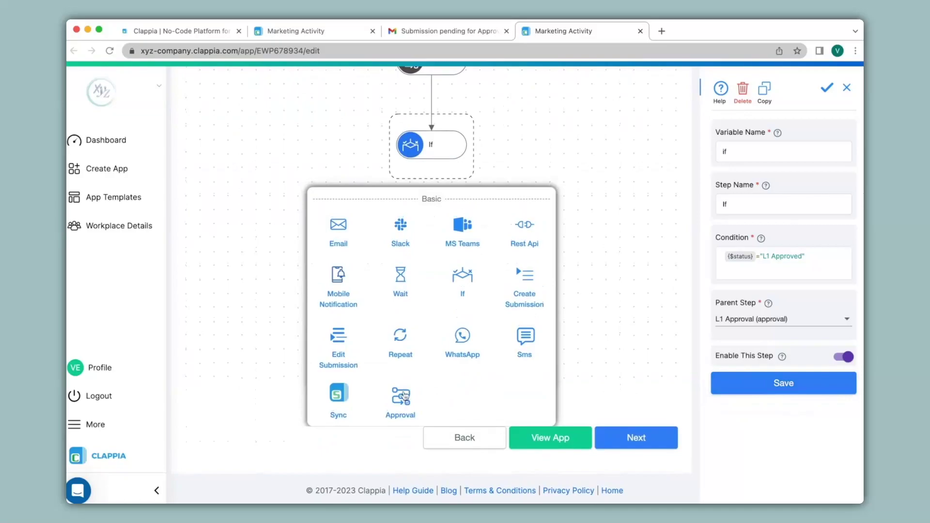
click(403, 396)
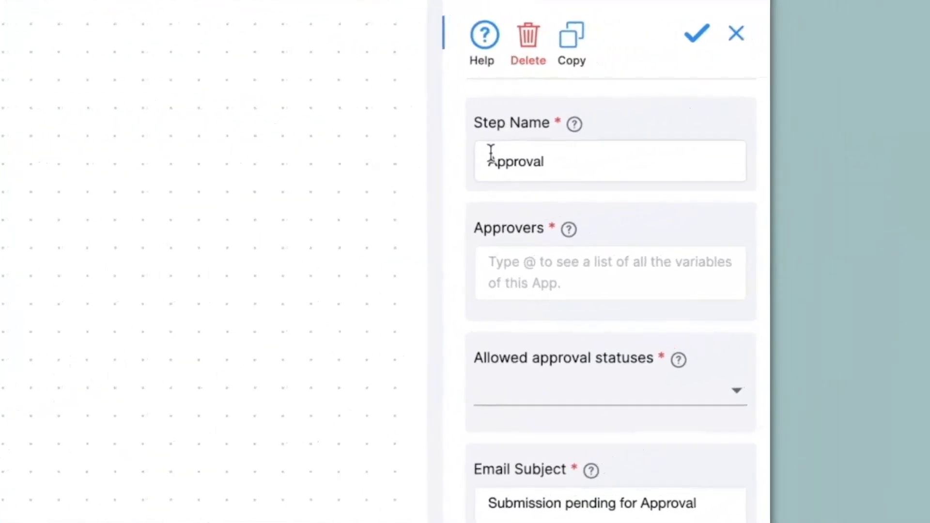
click(490, 154)
text(L2)
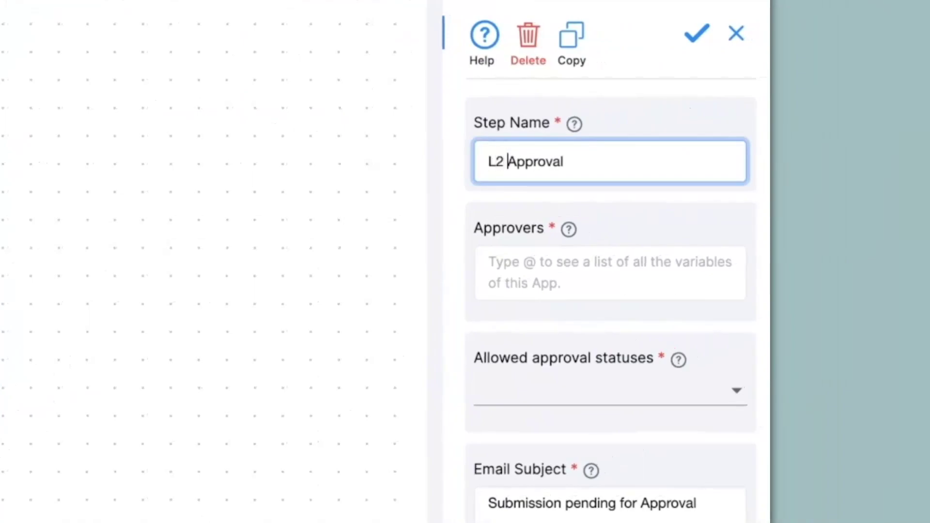
click(550, 263)
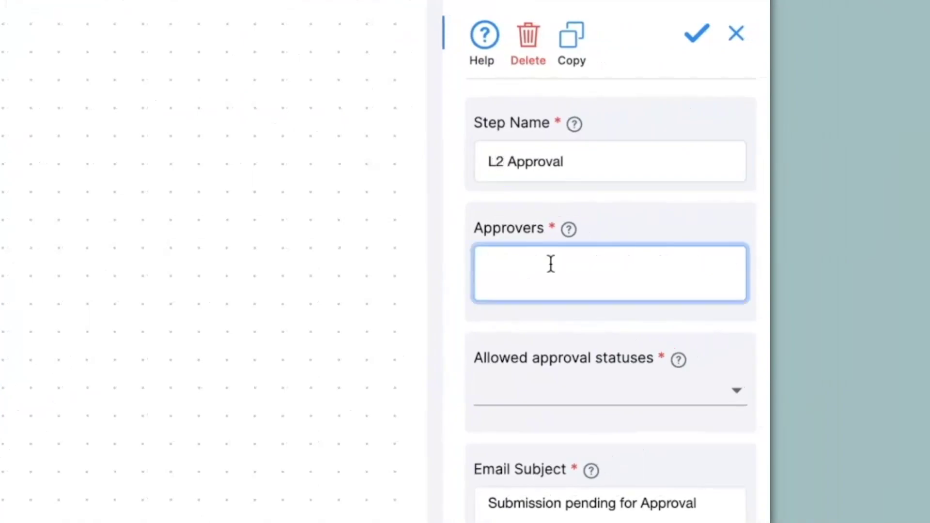
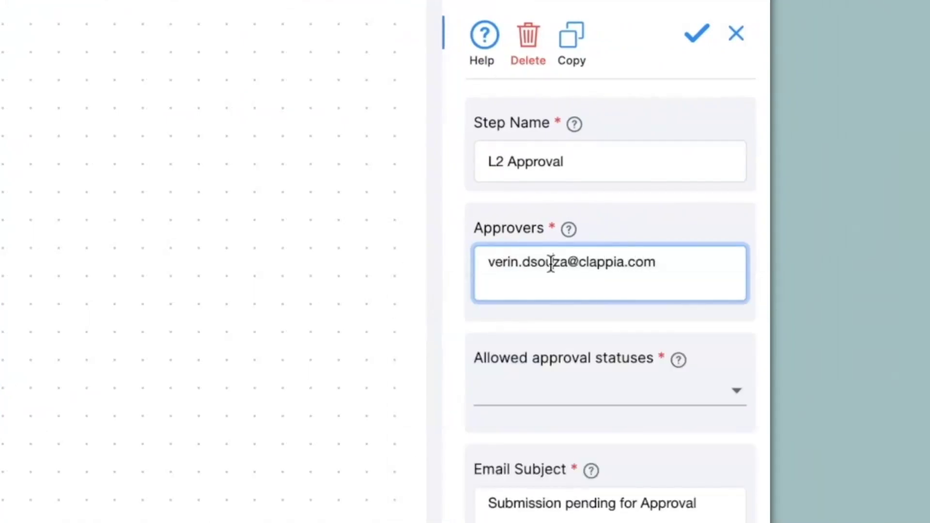
Step: Limit the L2 step's allowed statuses to L2 Approved and L2 Rejected
click(560, 408)
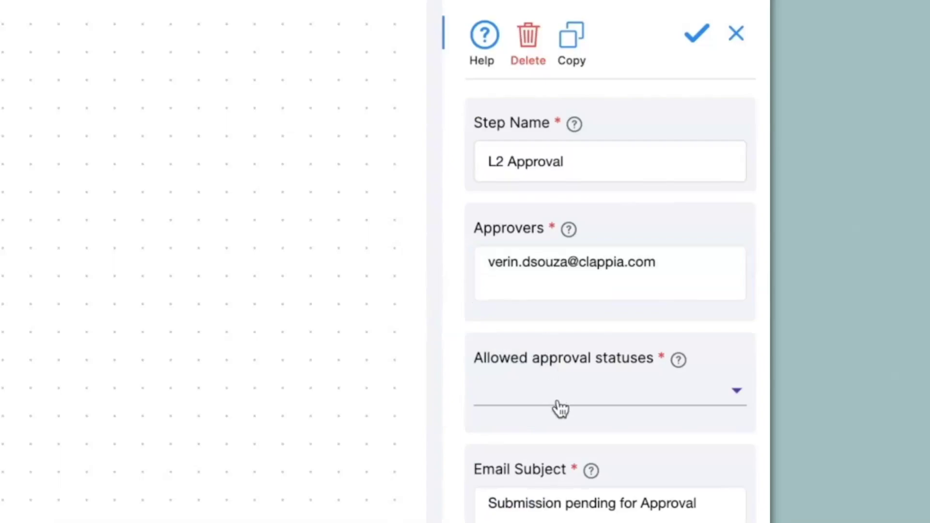
click(460, 468)
click(455, 510)
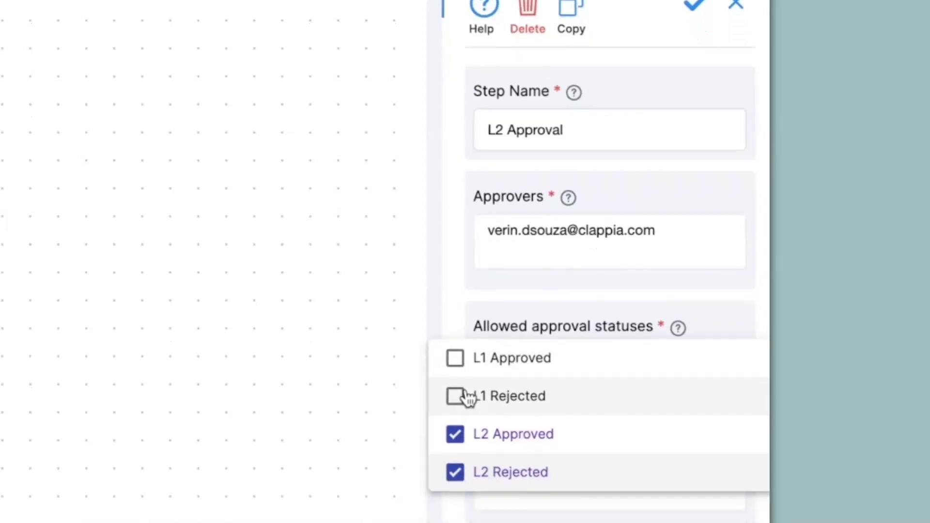
click(458, 505)
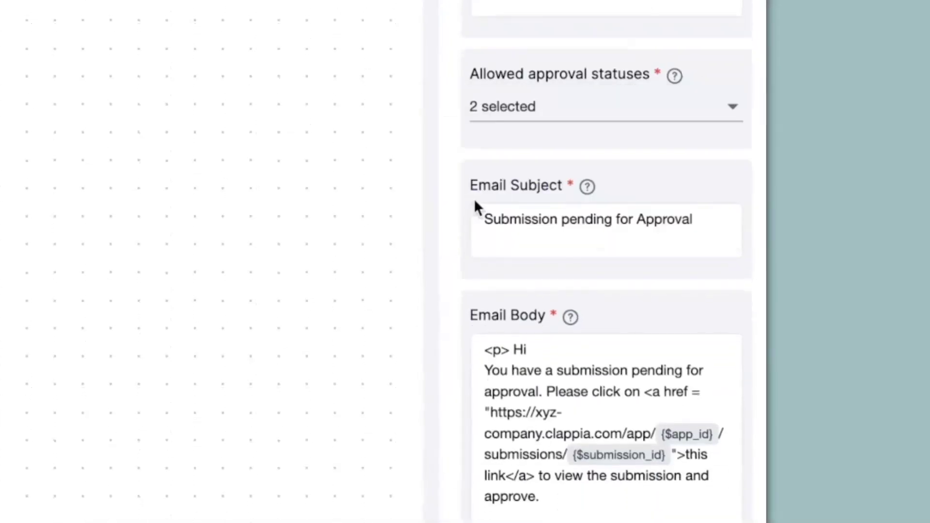
click(635, 221)
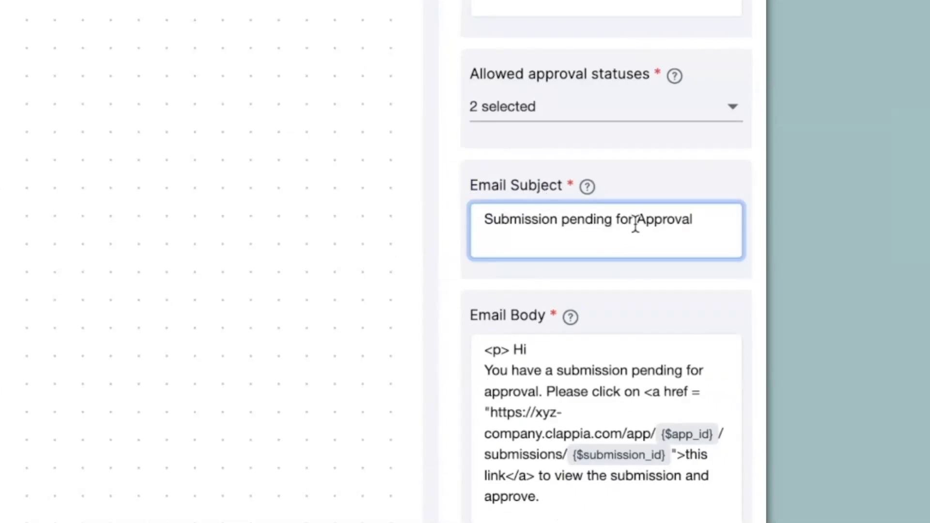